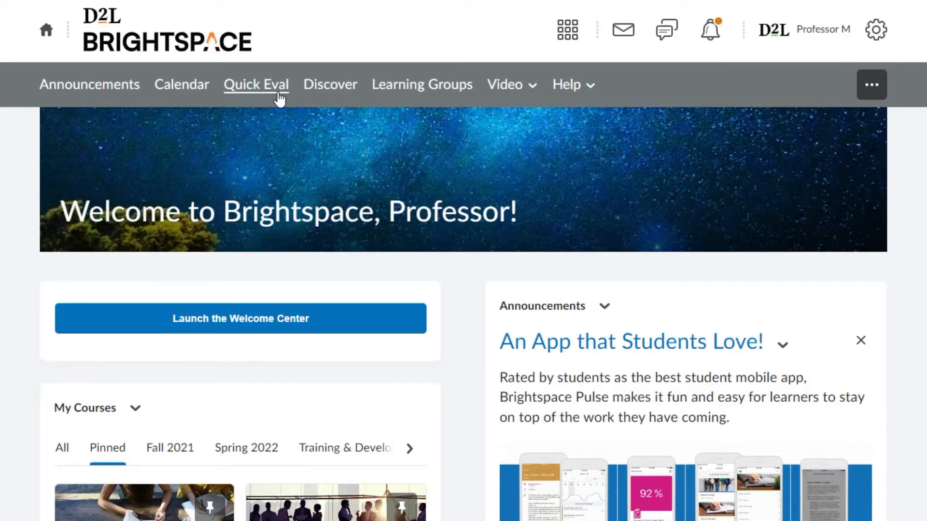
# Open the full list of activities awaiting evaluation from the homepage's Quick Eval widget.
pyautogui.scroll(-8, 436, 159)
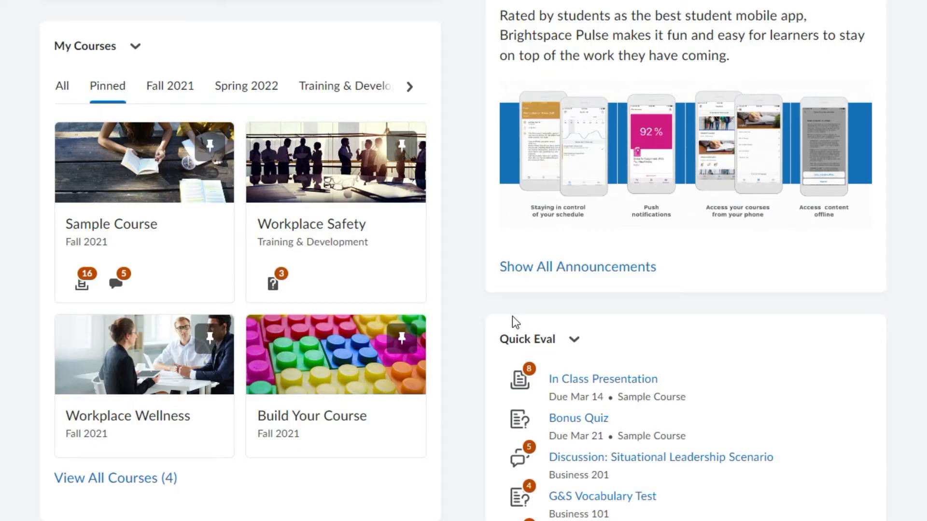
pyautogui.scroll(-4, 511, 319)
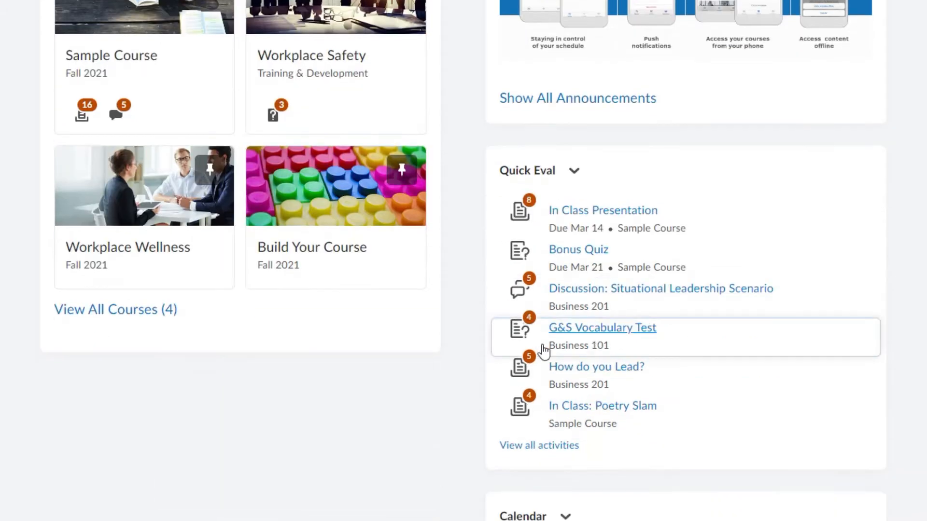
pyautogui.click(538, 450)
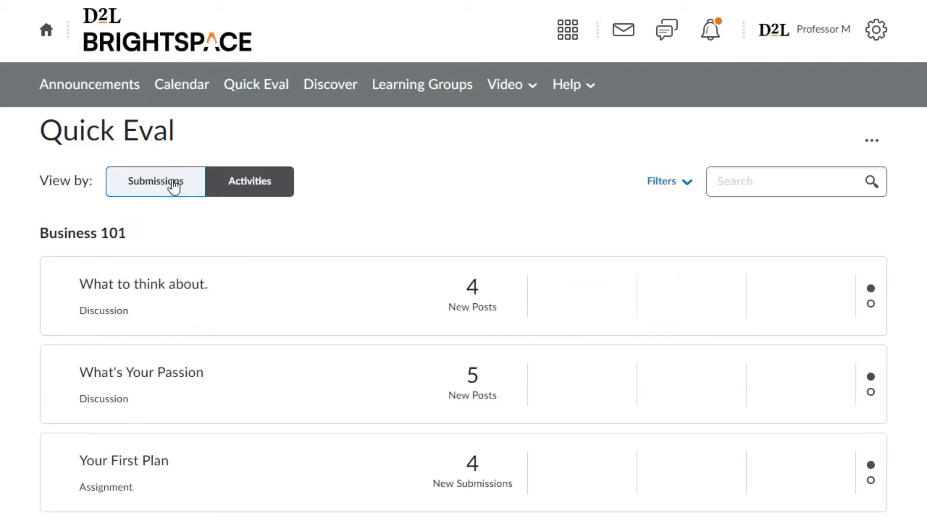
# Switch Quick Eval to the Submissions view and look through the list of unevaluated student work across courses.
pyautogui.click(174, 186)
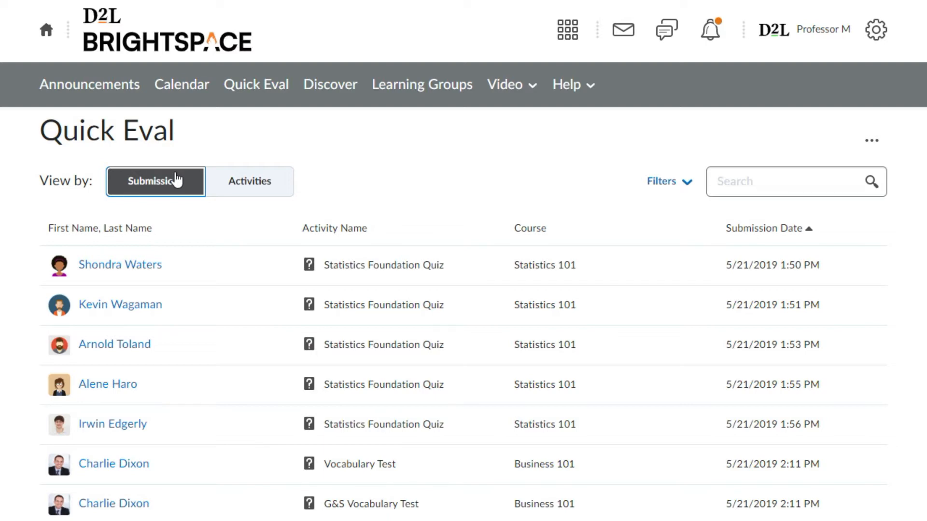
pyautogui.scroll(-5, 176, 179)
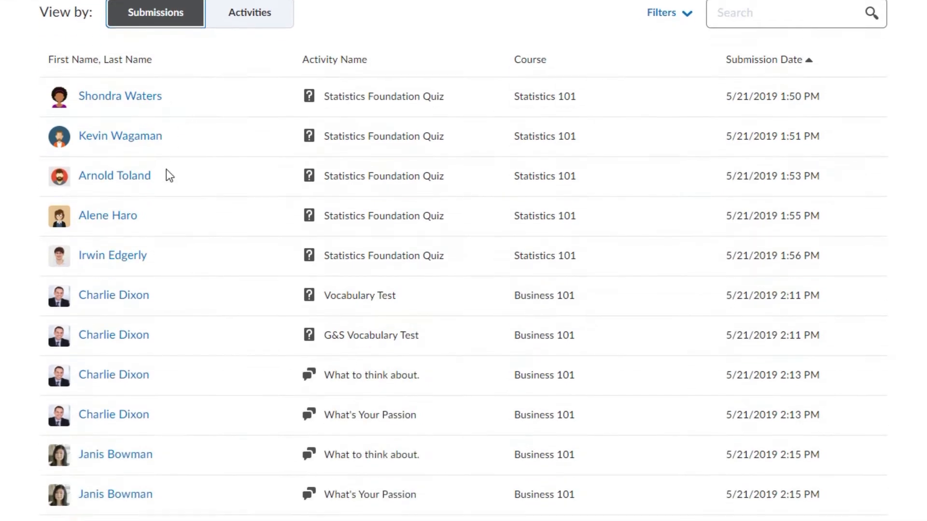
pyautogui.scroll(-3, 164, 169)
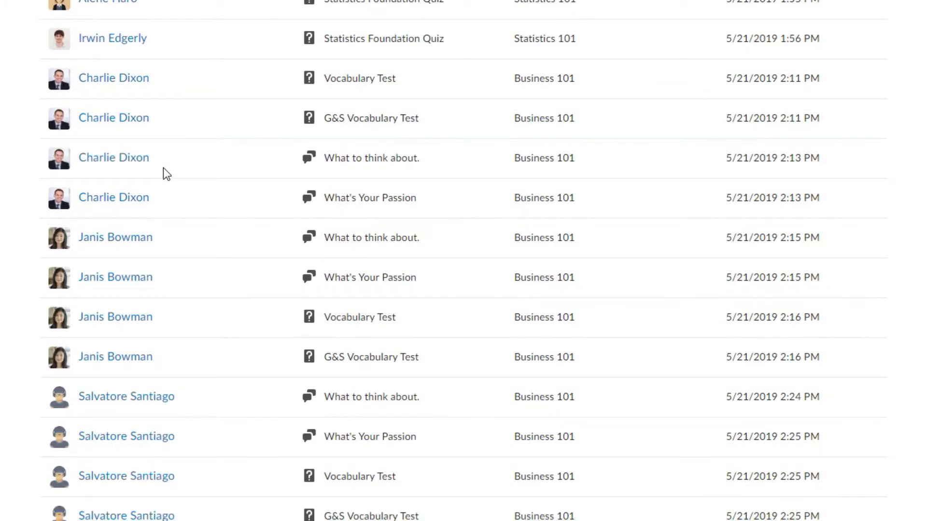
pyautogui.scroll(-2, 163, 168)
pyautogui.scroll(-1, 163, 172)
pyautogui.scroll(6, 162, 171)
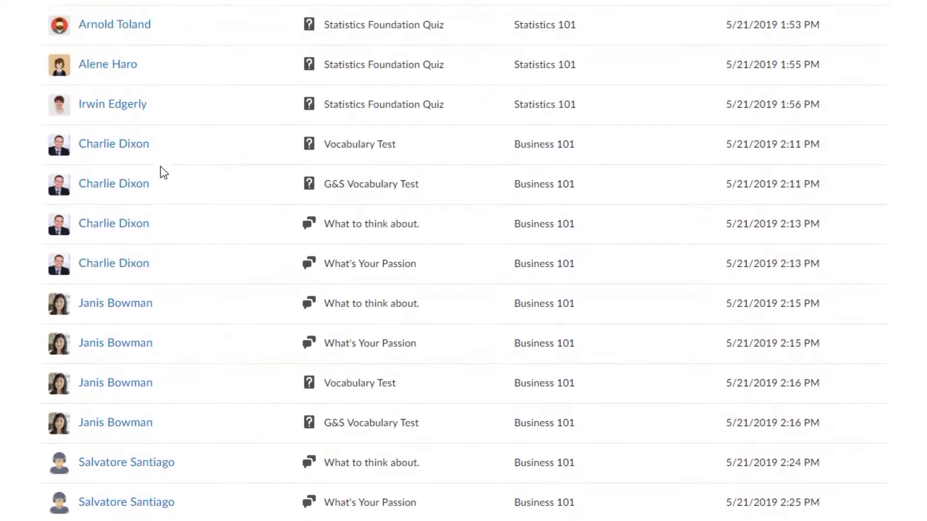
pyautogui.scroll(5, 160, 165)
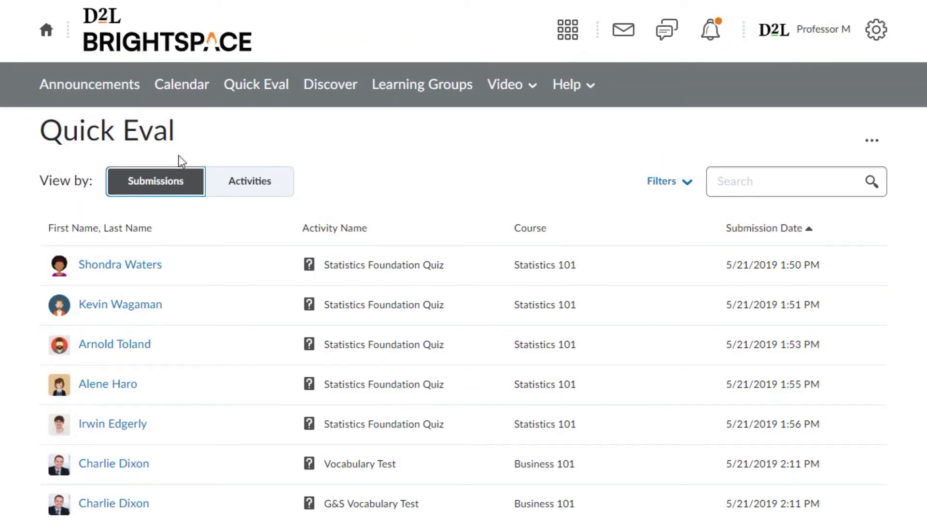
# Filter the submissions list by course to show only Sample Course.
pyautogui.click(687, 187)
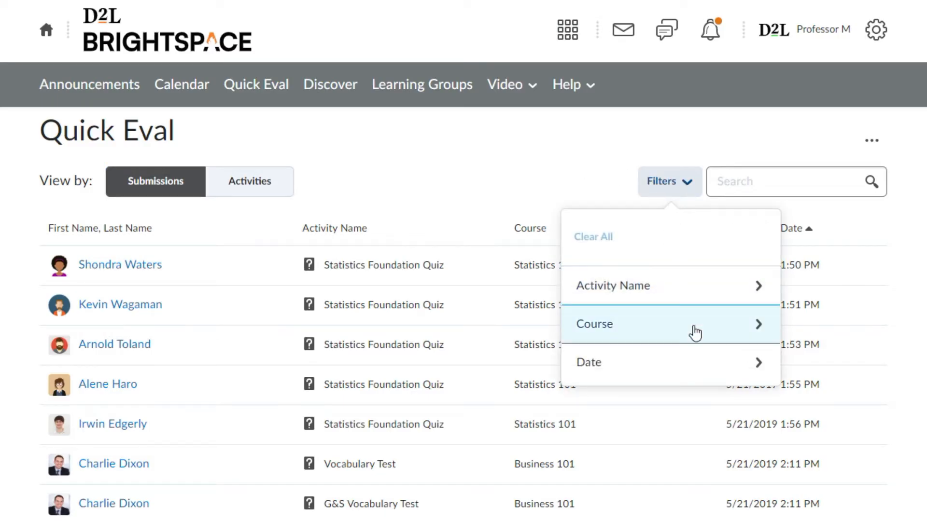
pyautogui.click(693, 326)
pyautogui.click(694, 332)
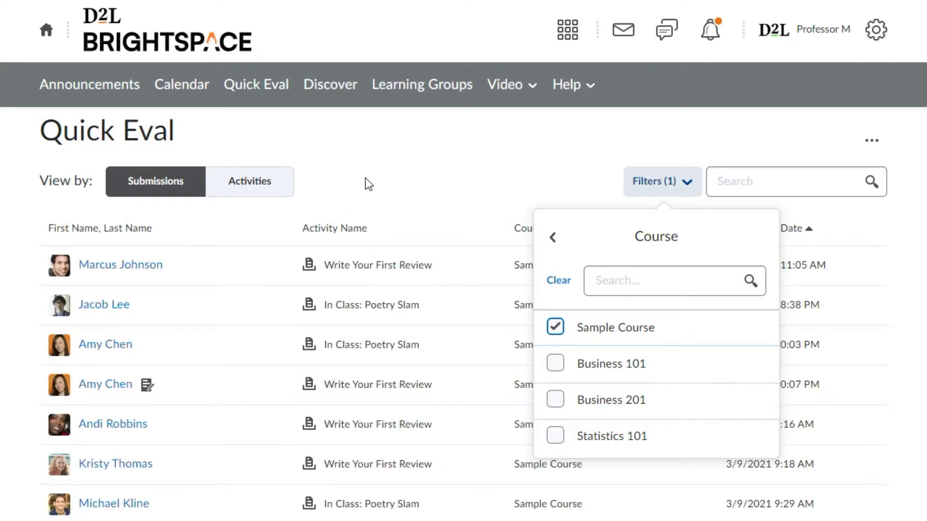
pyautogui.click(365, 178)
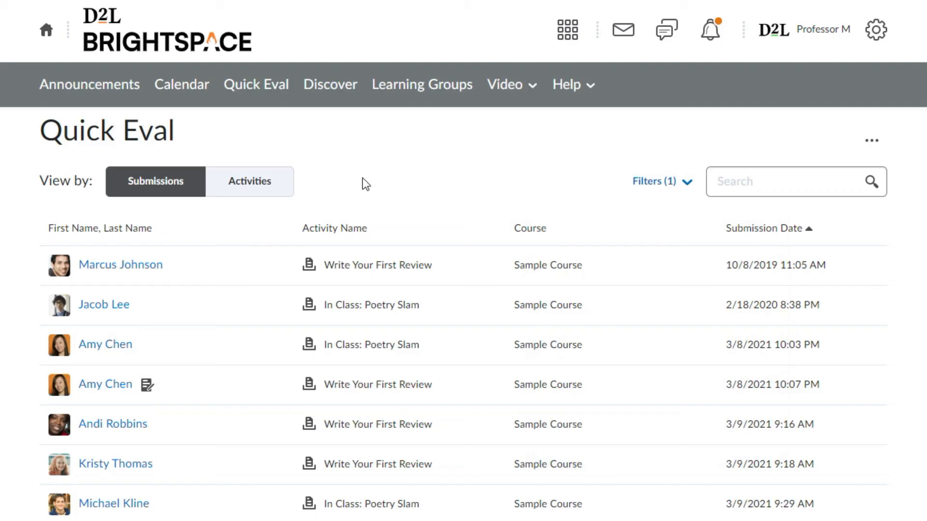
# View the first Write Your First Review submission in the evaluation page, and return to the Quick Eval list.
pyautogui.click(767, 177)
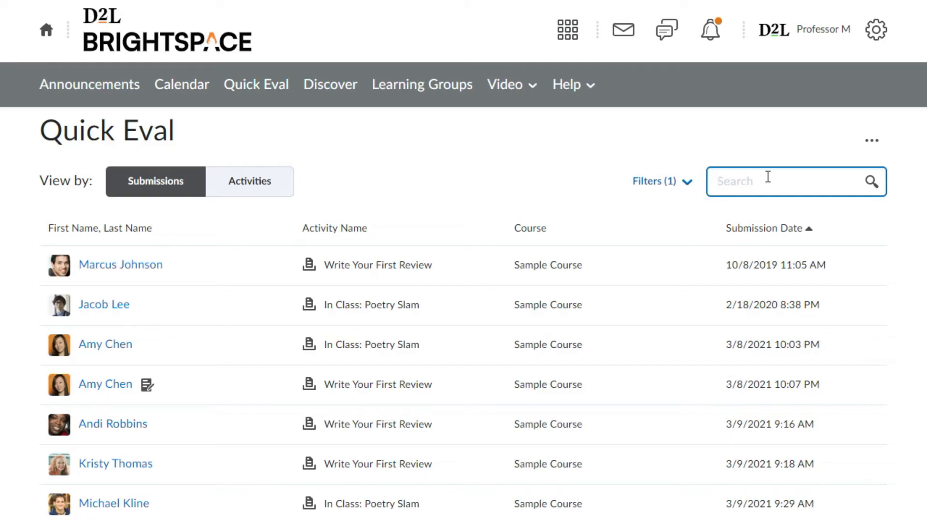
pyautogui.click(137, 274)
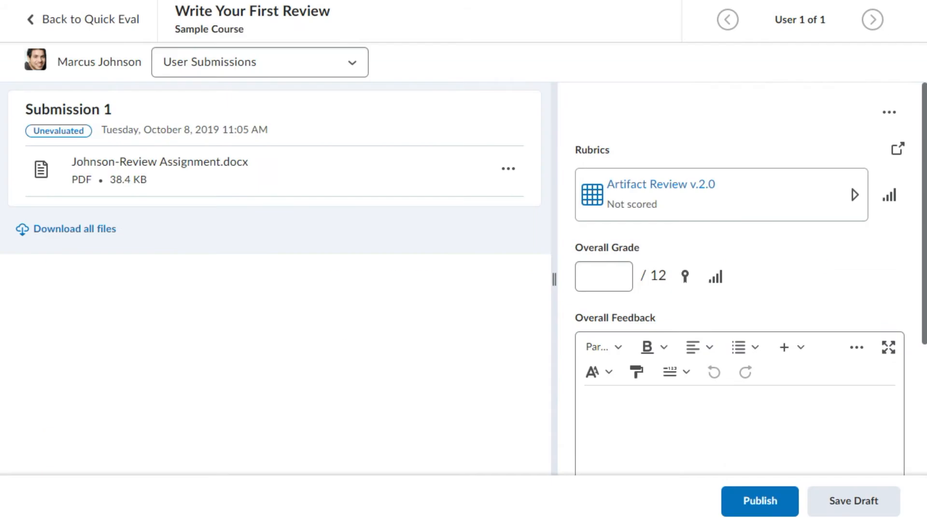
pyautogui.click(92, 21)
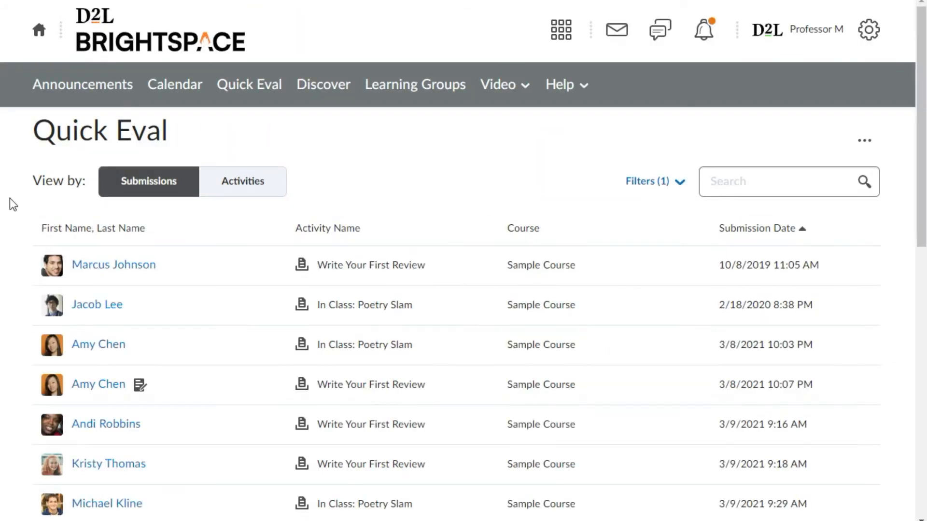
# Switch Quick Eval to the Activities view and show the additional actions for the "What to think about." discussion.
pyautogui.click(259, 195)
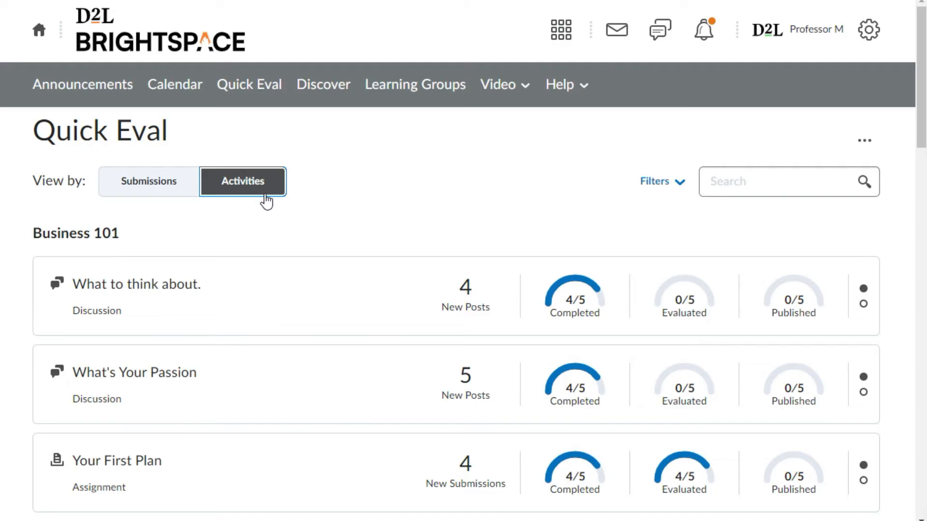
pyautogui.moveTo(359, 273)
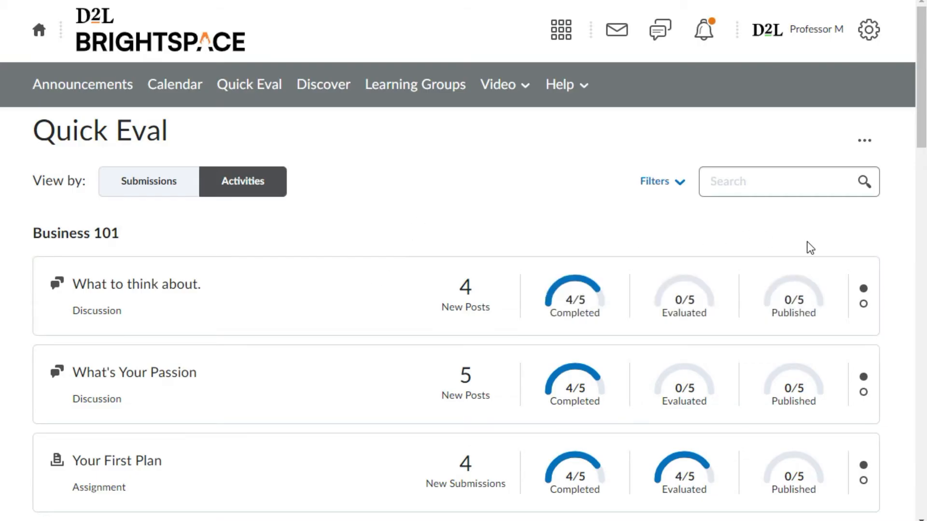
pyautogui.click(804, 314)
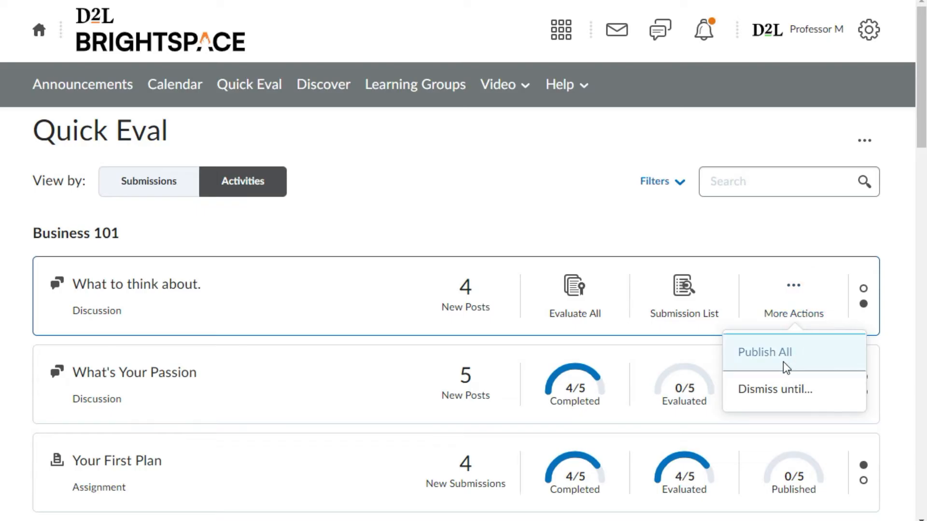
# Filter the activities by course to show only Sample Course.
pyautogui.click(662, 181)
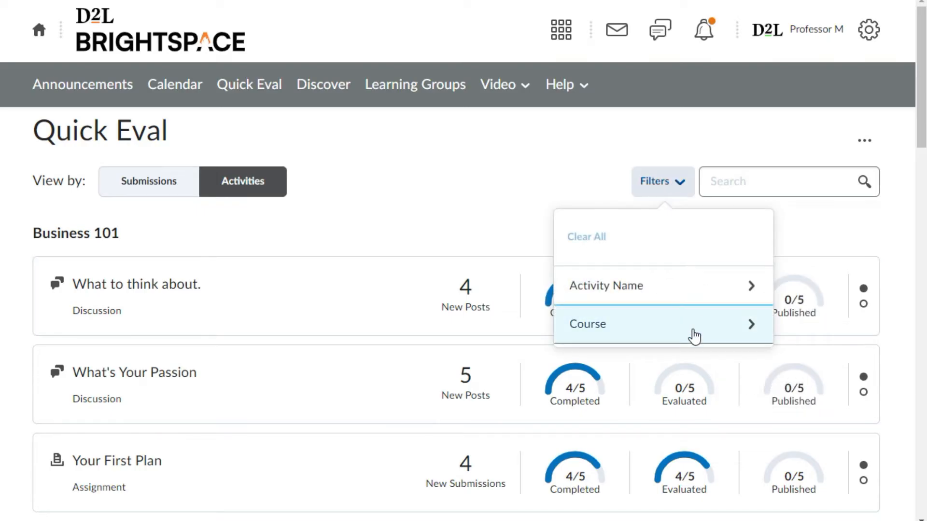
pyautogui.click(694, 336)
pyautogui.click(694, 335)
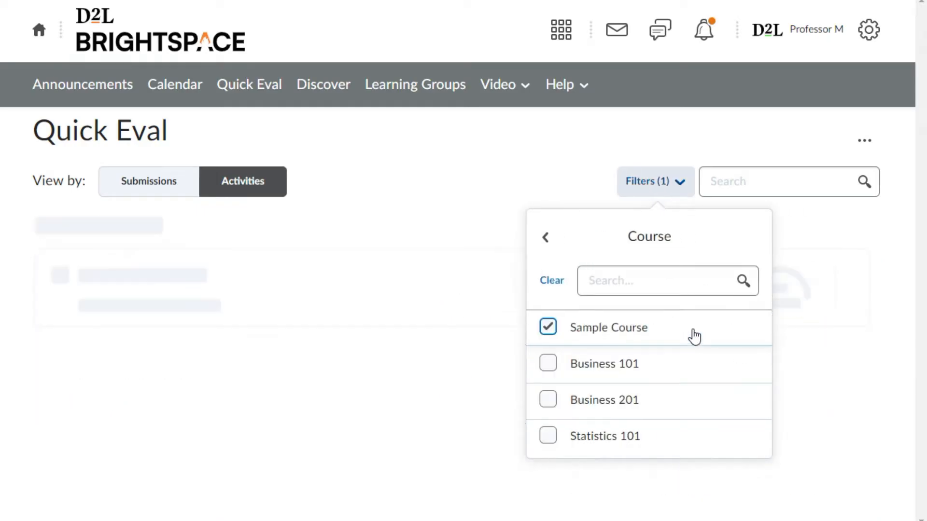
pyautogui.click(481, 226)
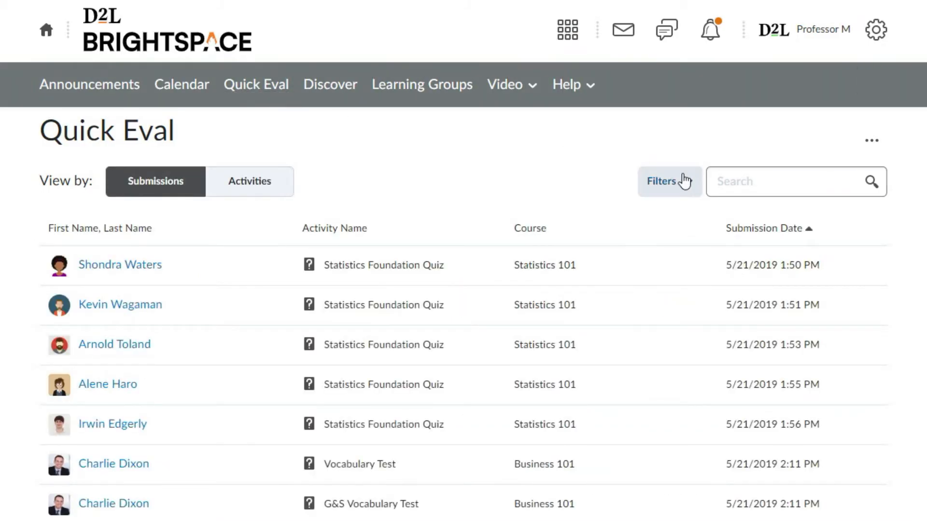
# Filter the submissions by activity name to show only In Class: Poetry Slam.
pyautogui.click(683, 181)
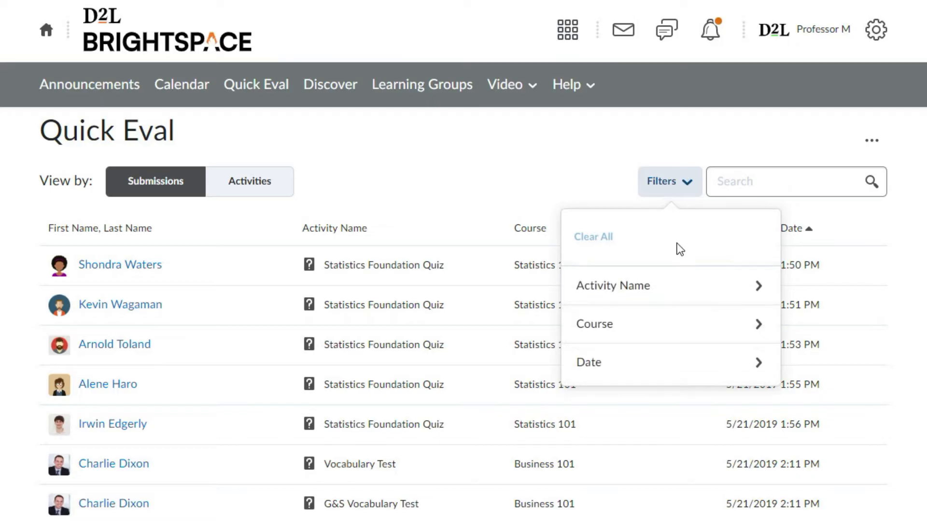
pyautogui.click(670, 289)
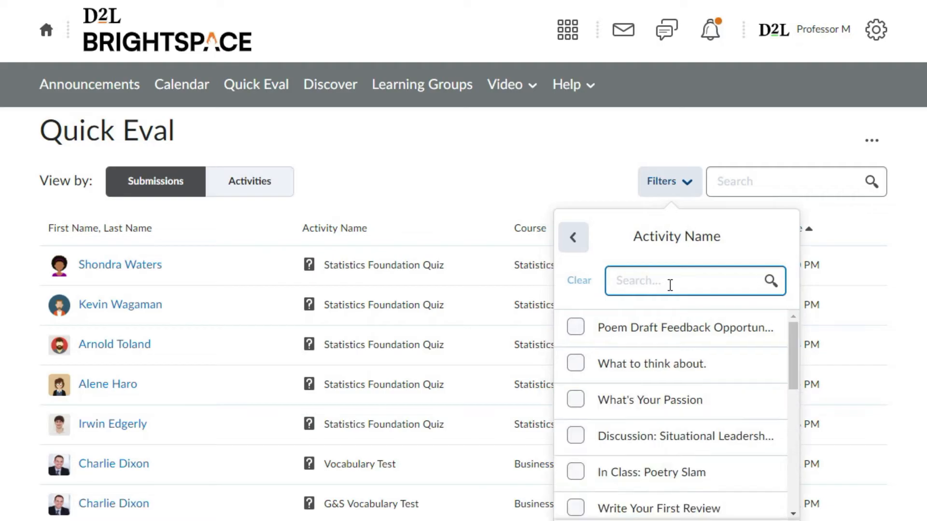
pyautogui.click(634, 474)
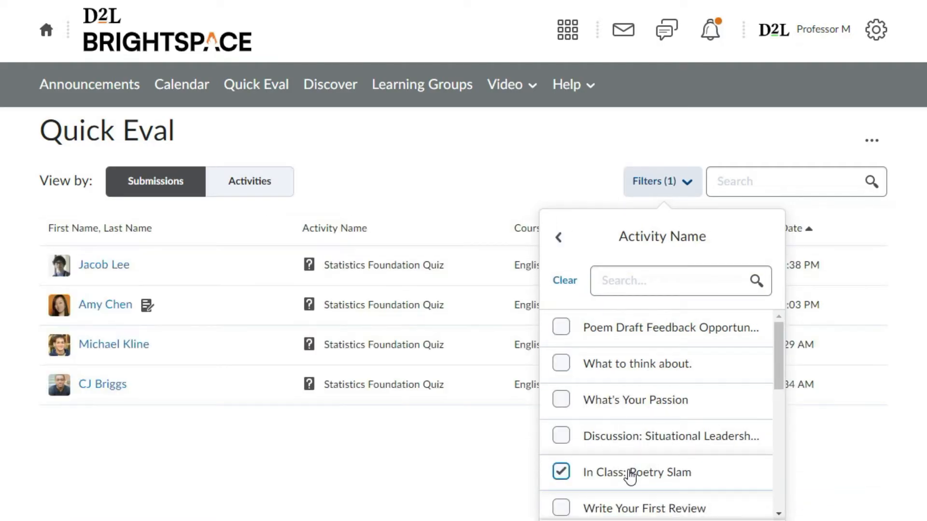
# Open the first student's In Class: Poetry Slam submission and display its Poetry Assignment file.
pyautogui.click(103, 267)
pyautogui.click(104, 267)
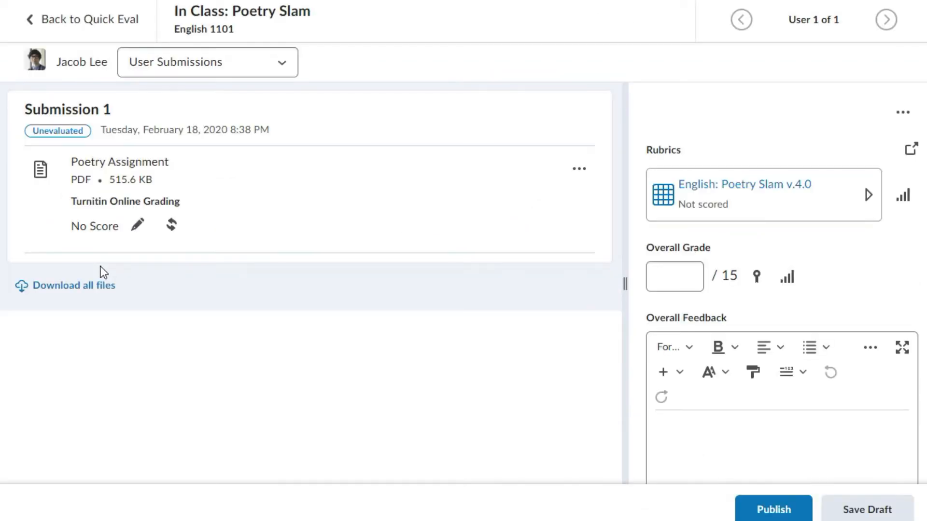
pyautogui.click(135, 169)
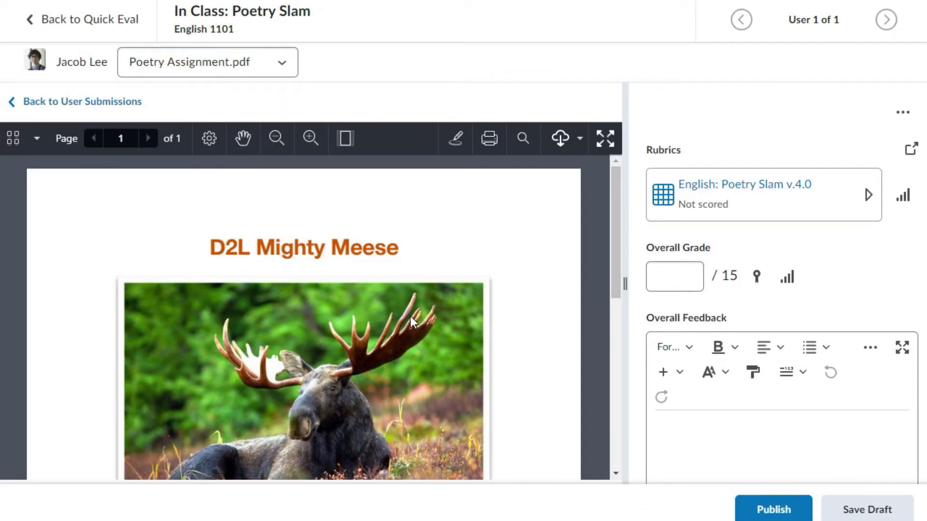
# Annotate the PDF with a note reading "Love the Moose!" beside the title "D2L Mighty Meese".
pyautogui.click(455, 139)
pyautogui.click(458, 138)
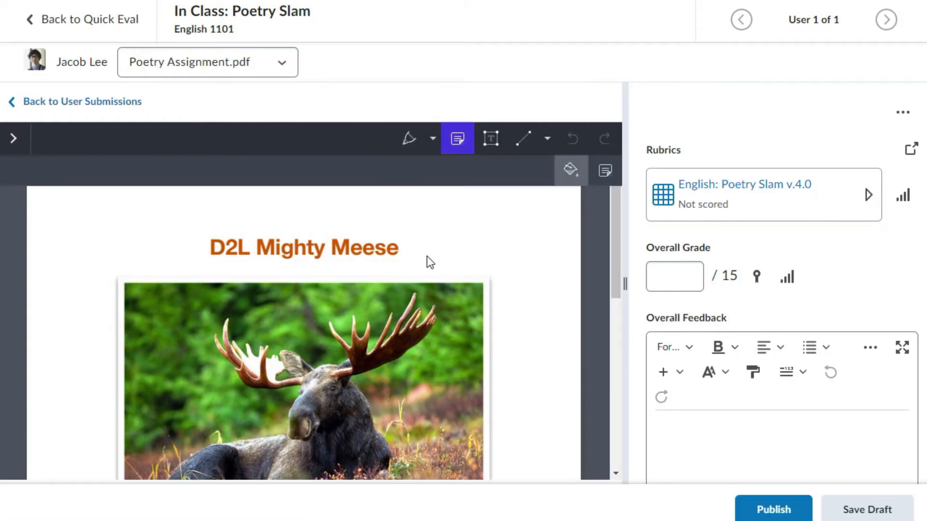
pyautogui.click(425, 260)
pyautogui.write('Love the Moose!')
pyautogui.press('Return')
pyautogui.click(585, 285)
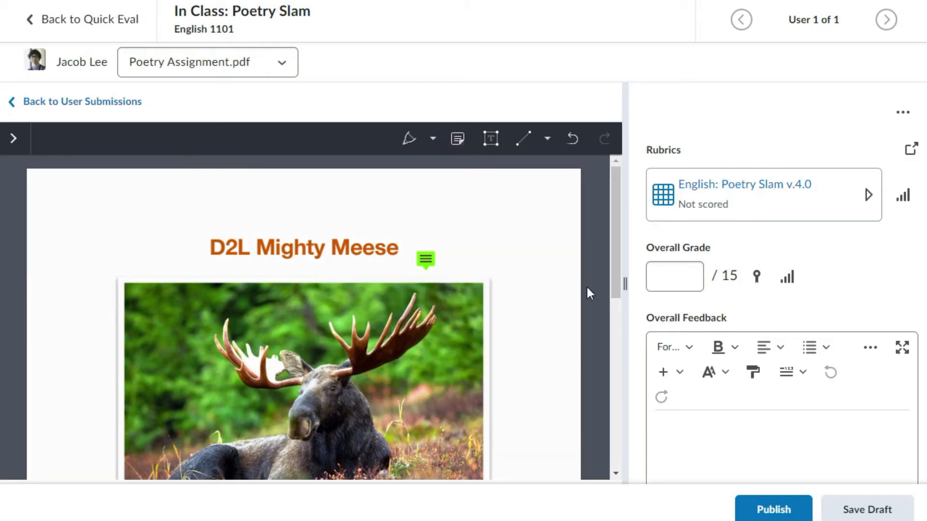
# Expand the English: Poetry Slam v.4.0 rubric and widen the grading area alongside the poem.
pyautogui.scroll(-4, 505, 289)
pyautogui.scroll(-3, 506, 285)
pyautogui.click(869, 194)
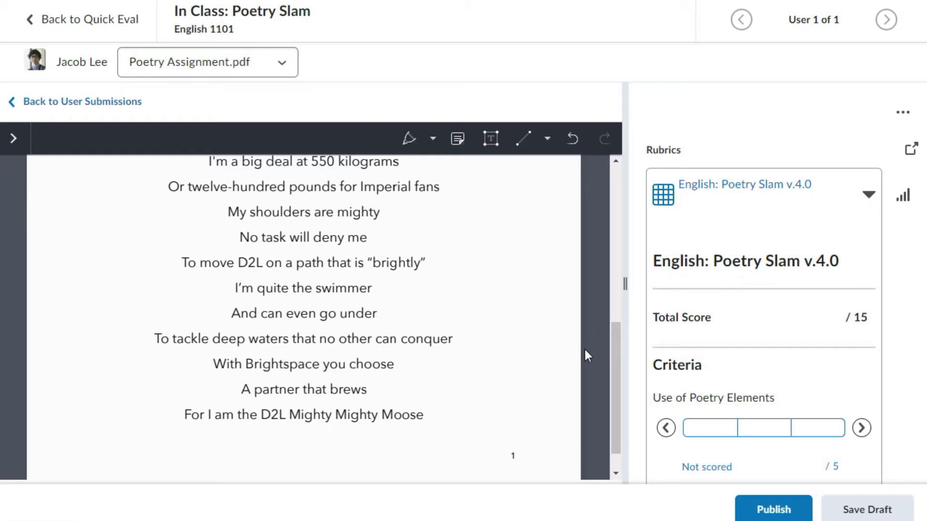
pyautogui.moveTo(625, 284); pyautogui.dragTo(485, 283)
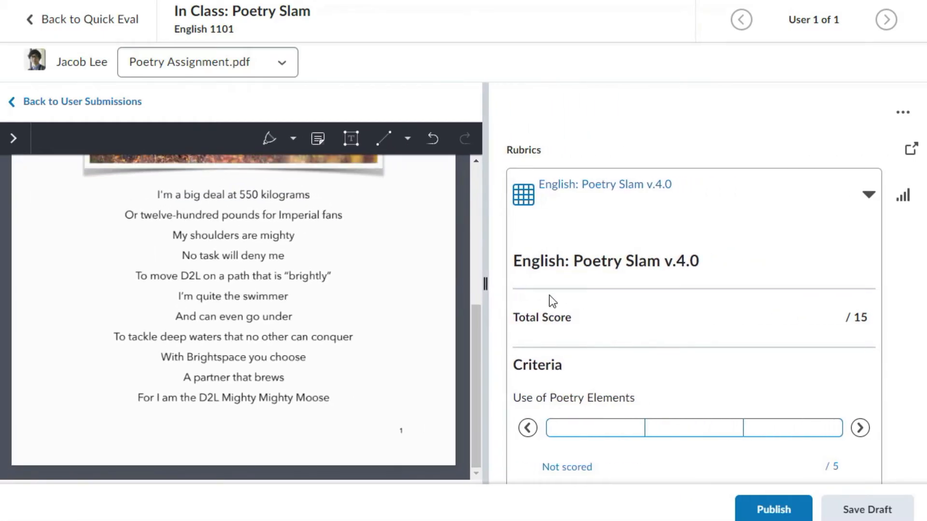
# Score the rubric with Use of Poetry Elements as Proficient, and Poem Presentation and Submitted Poem as Satisfactory.
pyautogui.scroll(-4, 593, 304)
pyautogui.click(585, 236)
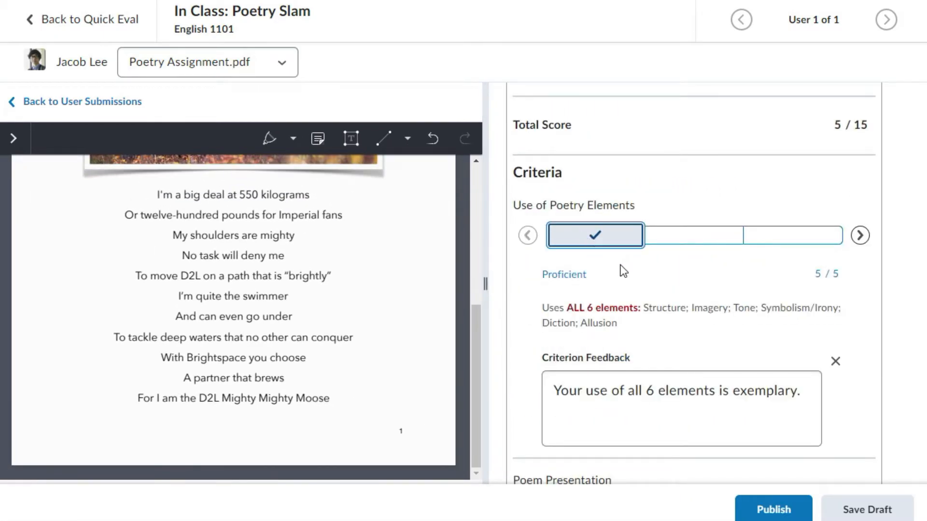
pyautogui.scroll(-3, 620, 270)
pyautogui.scroll(-1, 675, 285)
pyautogui.click(722, 297)
pyautogui.scroll(-5, 685, 304)
pyautogui.click(676, 309)
# Paste the prepared criterion comments, ending with "Great work!", into the submission's overall feedback.
pyautogui.scroll(-5, 651, 314)
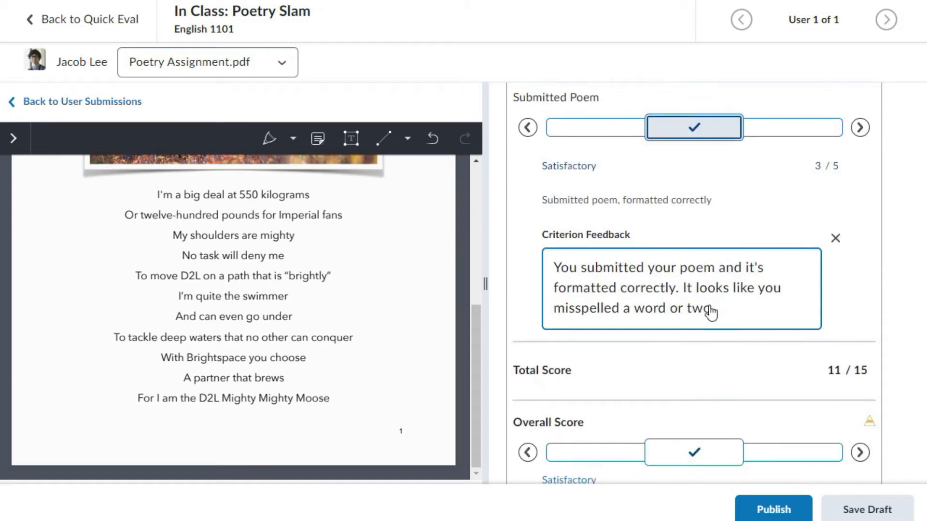
pyautogui.scroll(-4, 707, 314)
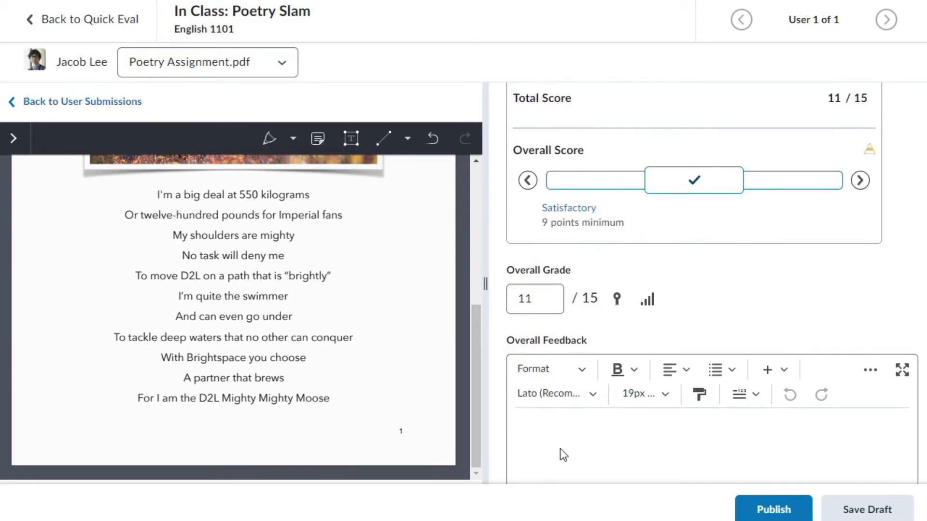
pyautogui.click(554, 429)
pyautogui.scroll(-4, 552, 432)
pyautogui.write('English: Poetry Slam v.4.0 feedback: You are almost there, keep up the effort! Use of Poetry Elements: Your use of all 6 elements is exemplary.')
pyautogui.scroll(-3, 695, 364)
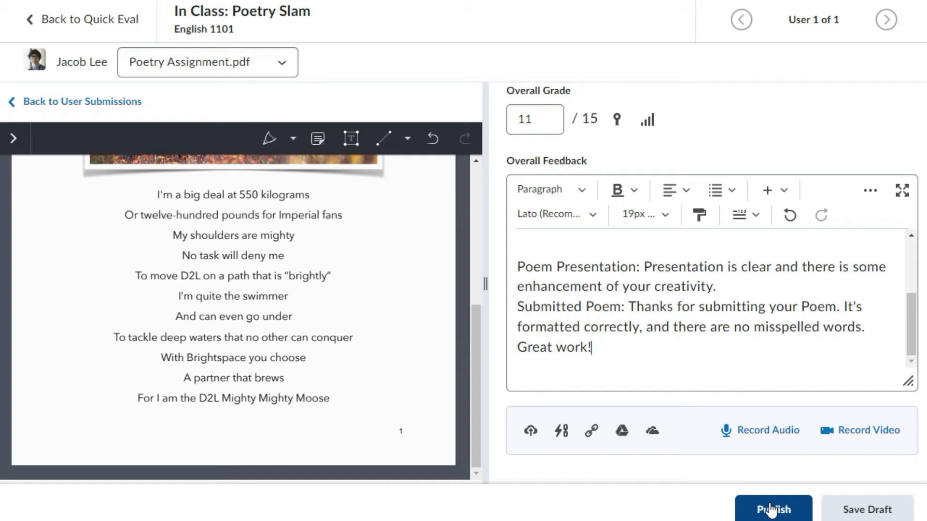
# Save the evaluation as a draft and return to the Quick Eval list.
pyautogui.click(876, 513)
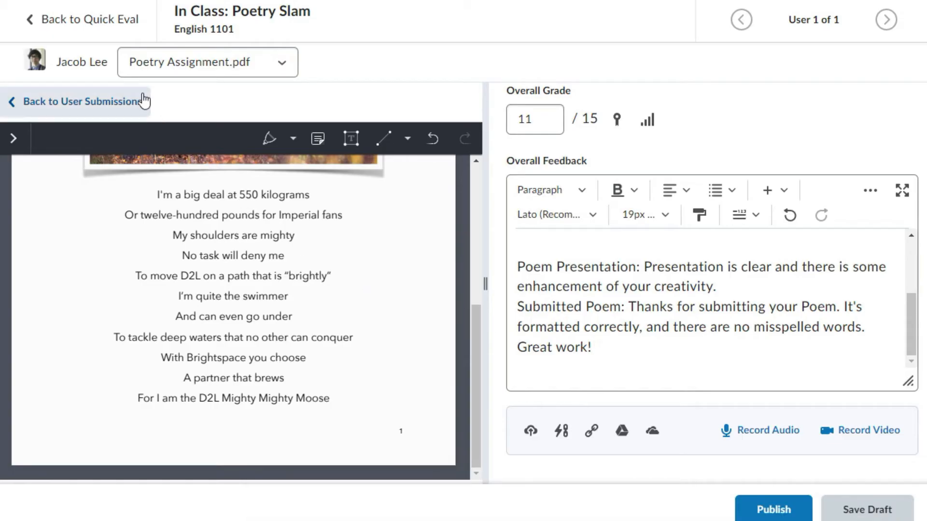
pyautogui.click(83, 19)
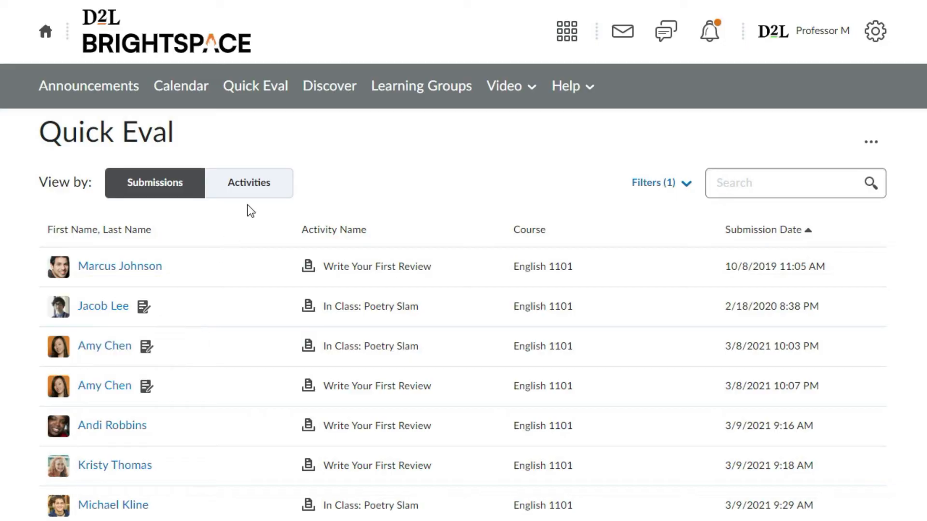
# Search the Quick Eval activities for "Poetry Slam" and show the additional actions for the In Class: Poetry Slam assignment.
pyautogui.click(269, 184)
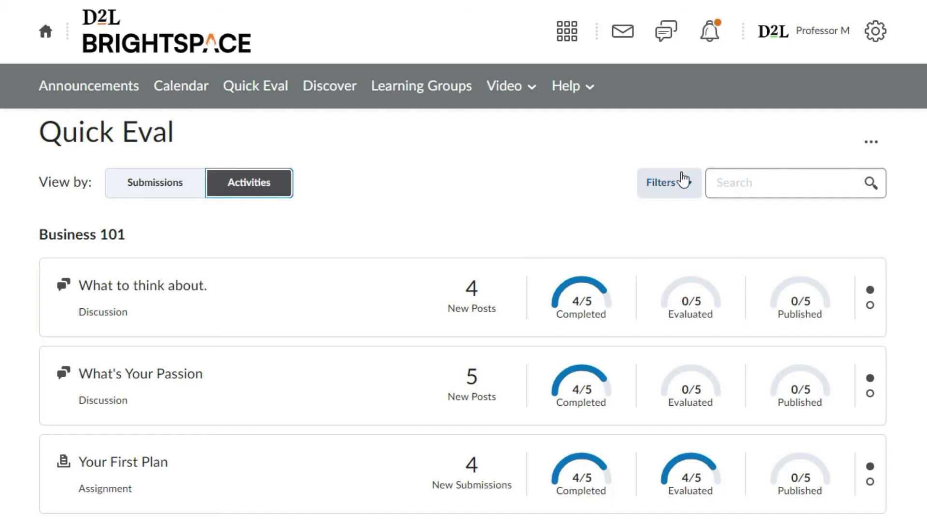
pyautogui.click(756, 180)
pyautogui.write('Poetry Slam')
pyautogui.press('Return')
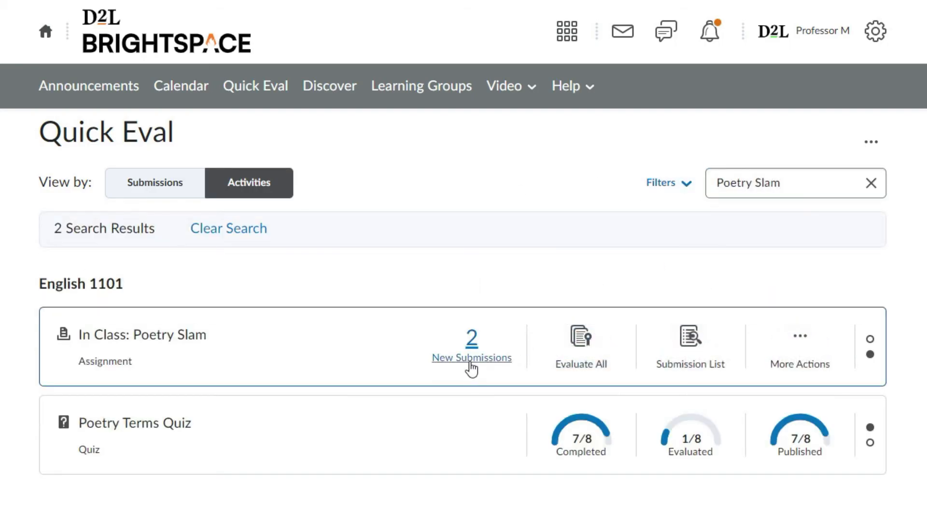
pyautogui.click(787, 364)
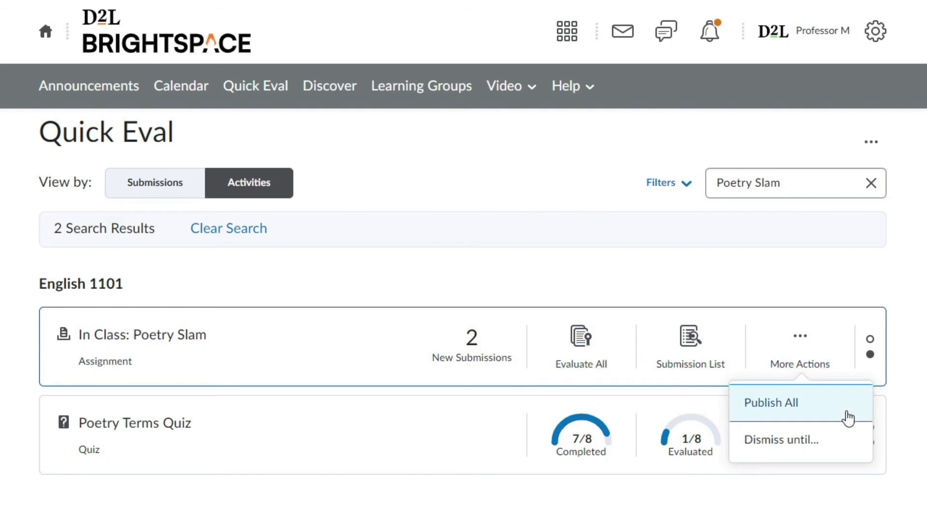
# Reload Quick Eval in the activities view and filter it by activity name to Essay Quiz, searching the names for "Essay".
pyautogui.click(258, 87)
pyautogui.click(251, 186)
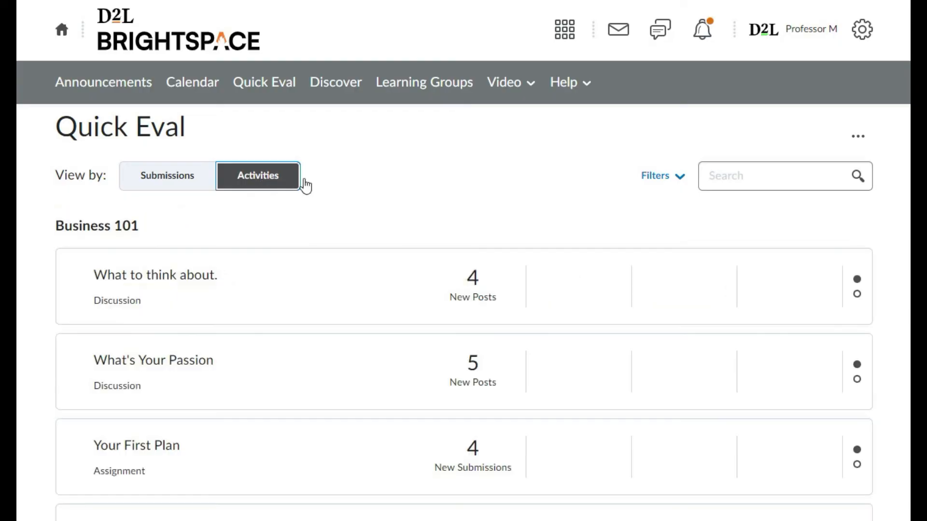
pyautogui.click(644, 176)
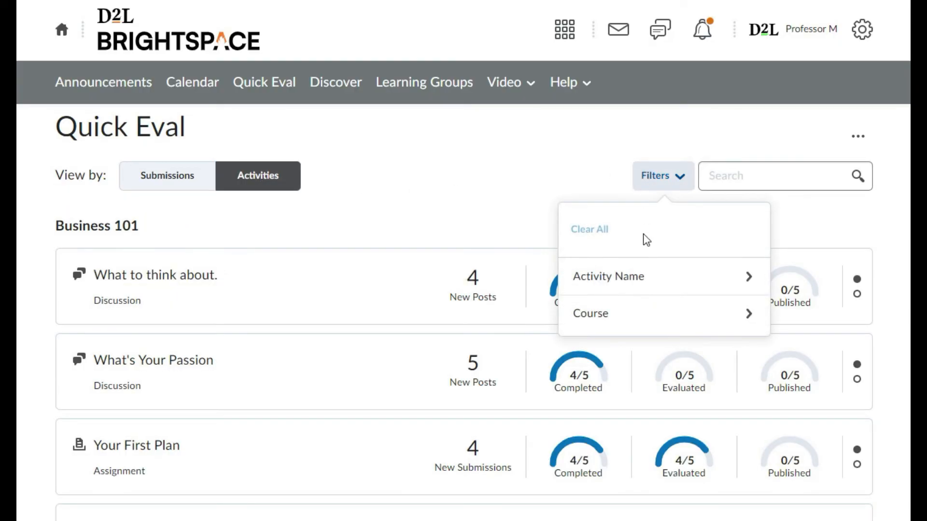
pyautogui.click(647, 279)
pyautogui.write('Essay')
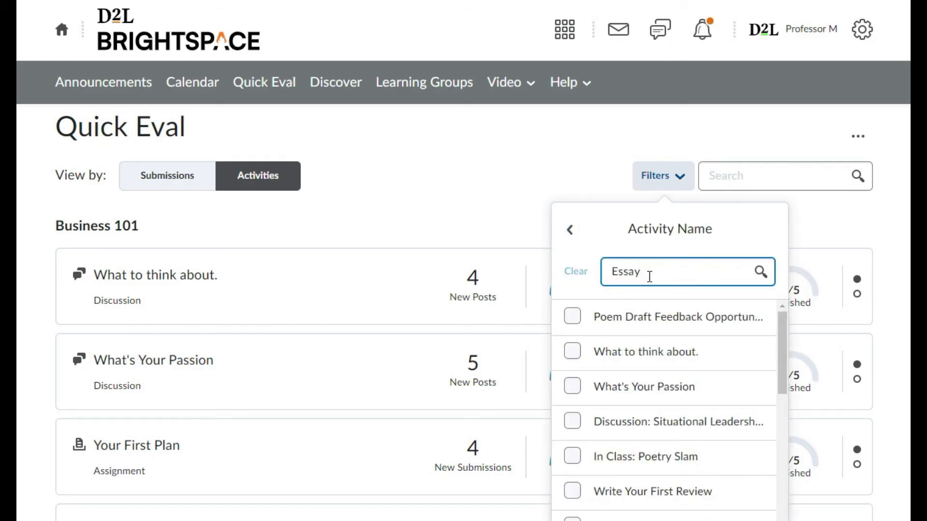
pyautogui.click(575, 329)
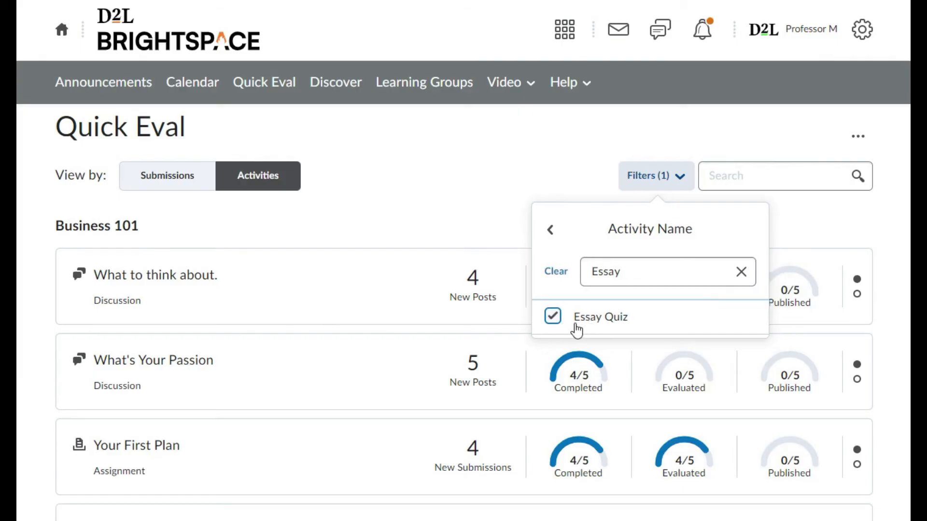
pyautogui.click(450, 299)
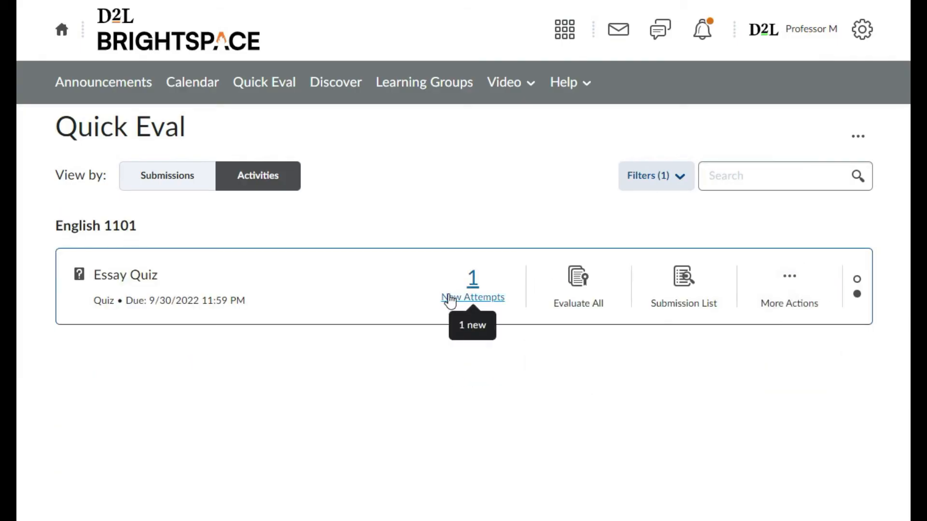
# Open the new Essay Quiz attempt, scoring question 1 with 82 and pasting the prepared "Excellent work!" feedback about its strong arguments.
pyautogui.click(449, 299)
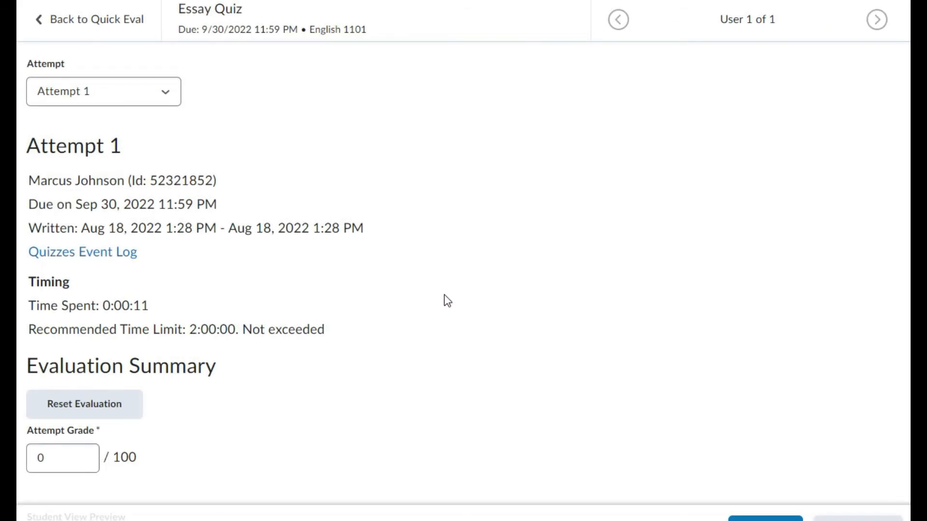
pyautogui.scroll(-8, 444, 301)
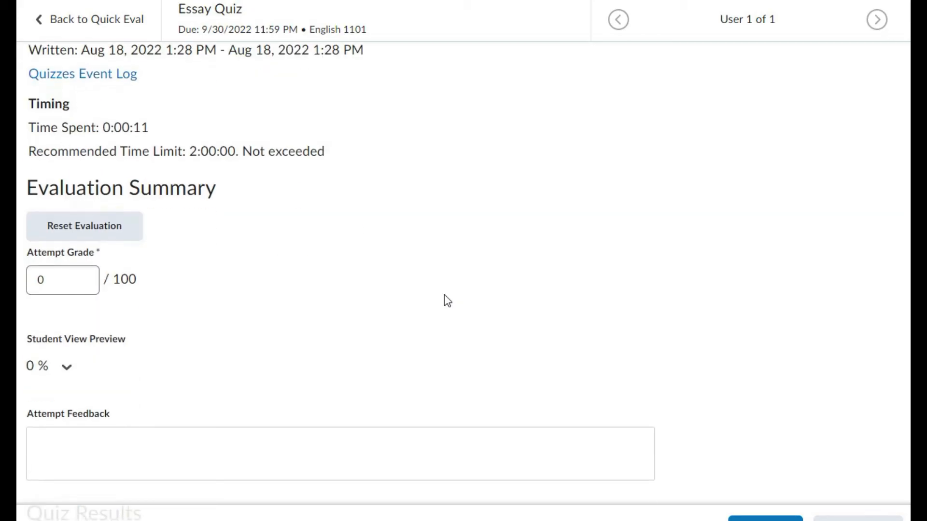
pyautogui.scroll(-15, 442, 300)
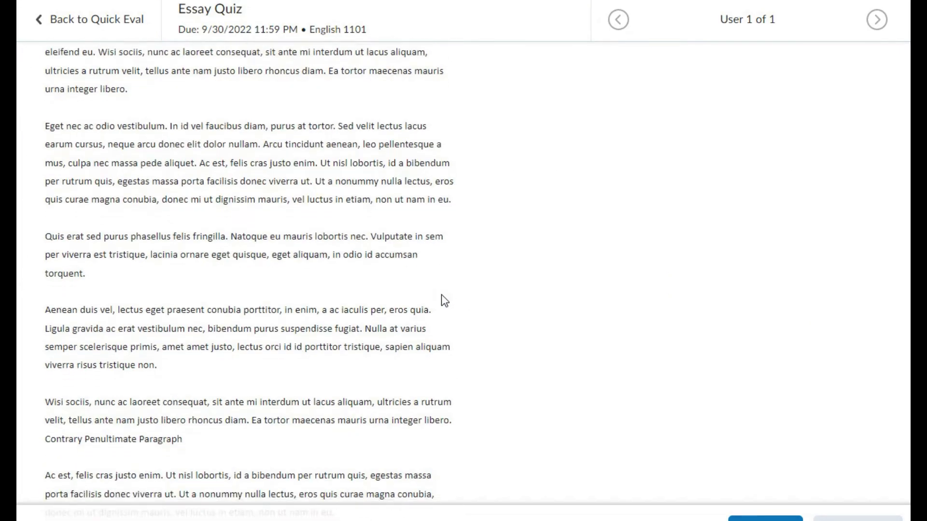
pyautogui.click(57, 398)
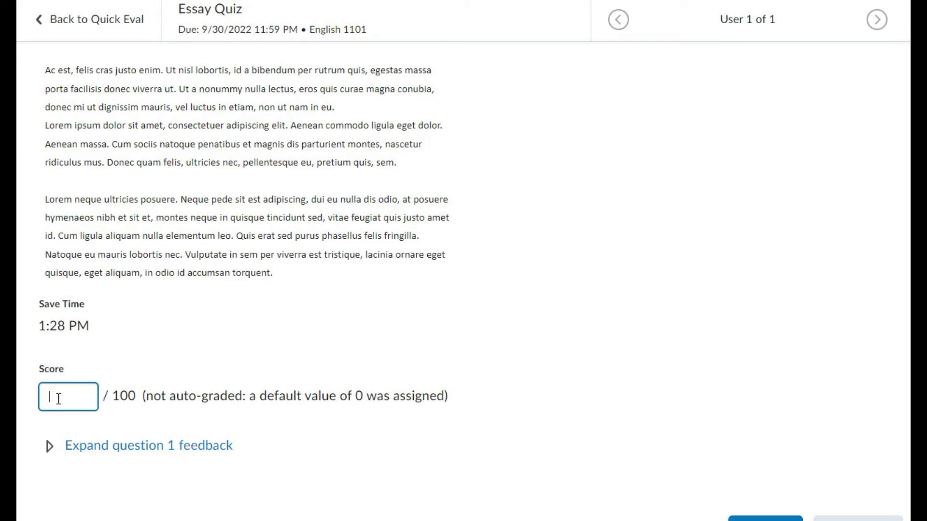
pyautogui.write('82')
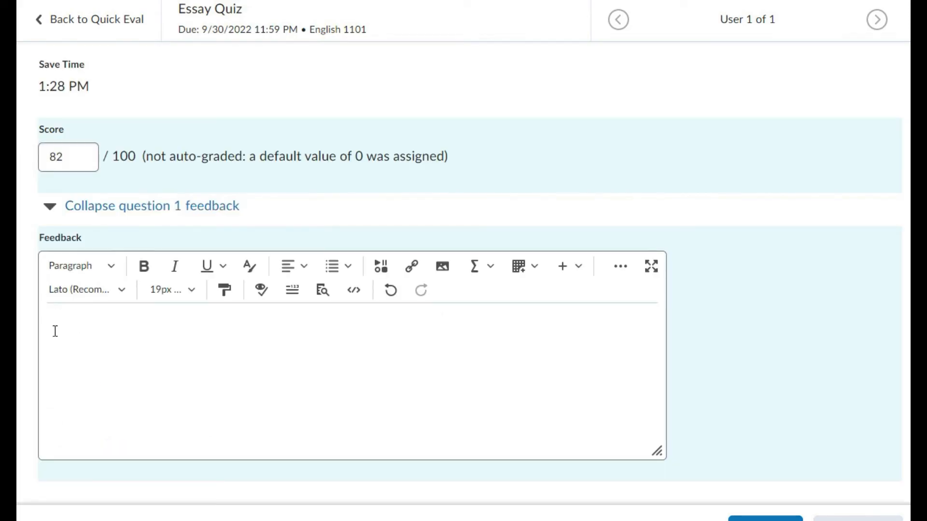
pyautogui.write('Excellent work! You included many strong, well-thought out arguments. Your hard work this semester is really showing.')
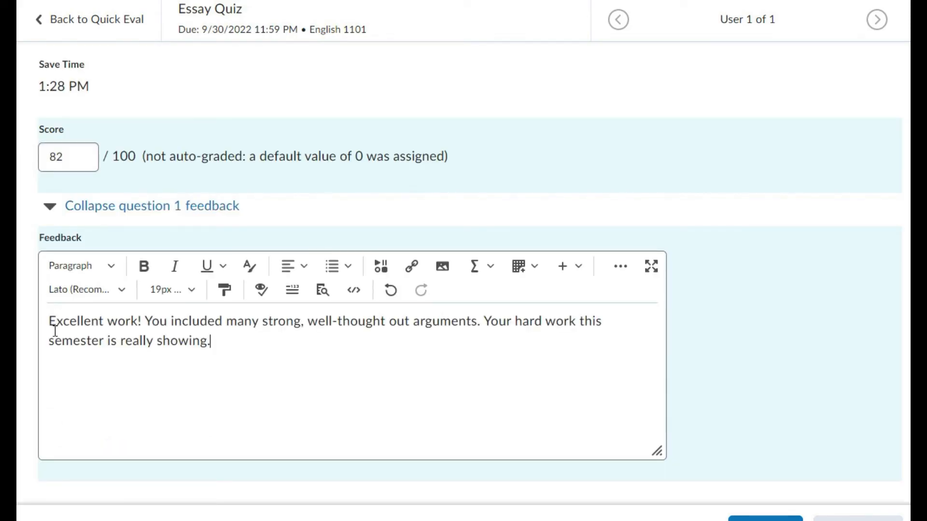
# Return to Quick Eval and open the Poem Draft Feedback Opportunity submission dated 1/6/2022 10:26 AM to read its posts.
pyautogui.scroll(10, 617, 390)
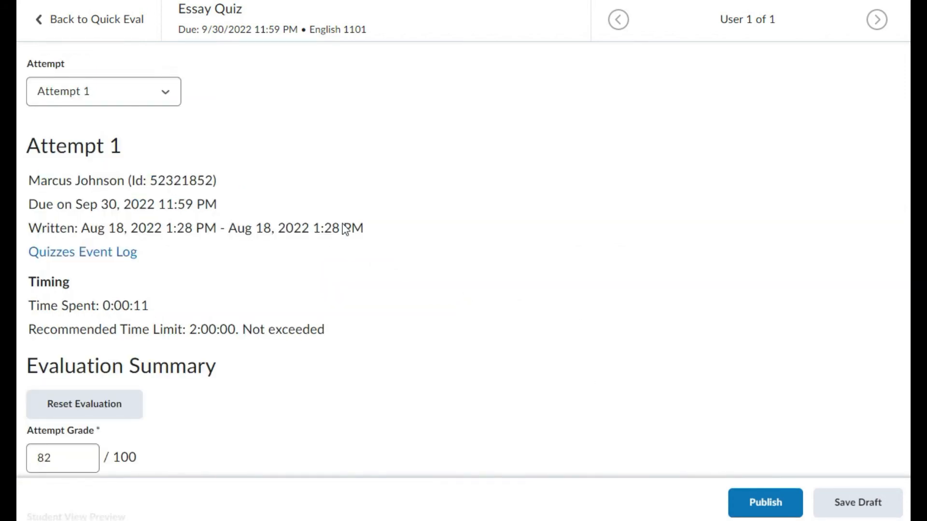
pyautogui.click(96, 34)
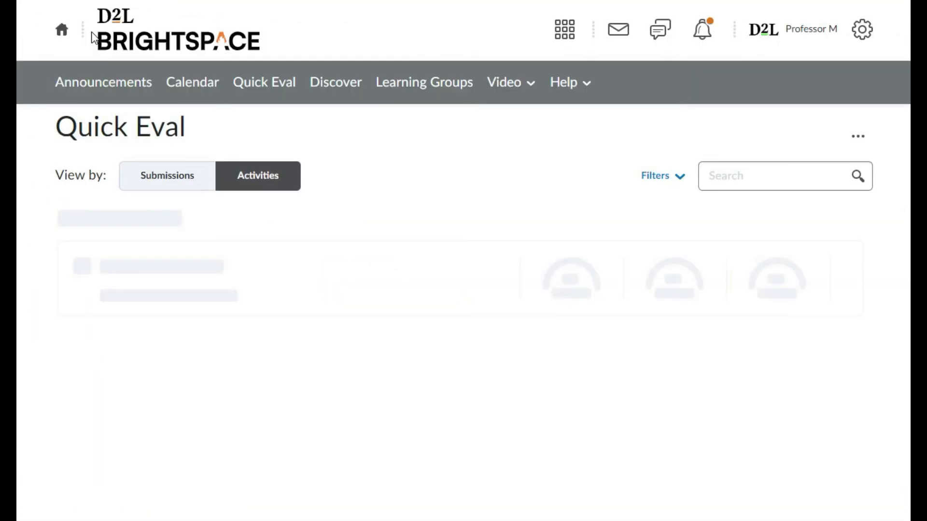
pyautogui.scroll(-6, 464, 260)
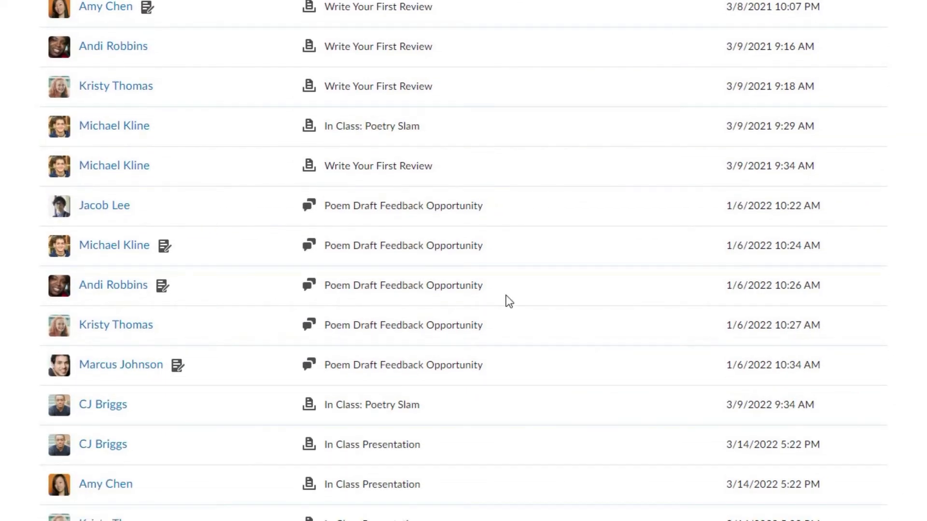
pyautogui.click(97, 289)
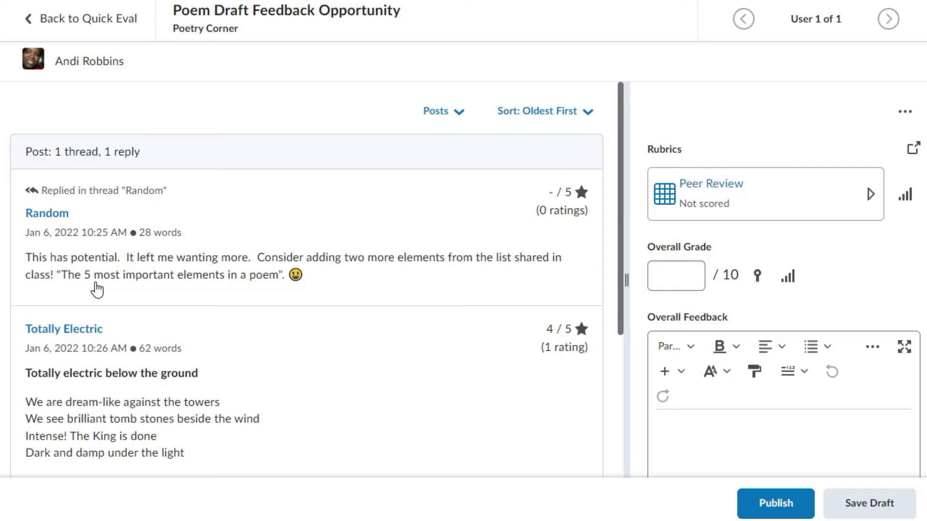
pyautogui.scroll(-3, 97, 289)
# Score the Peer Review rubric criterion at 8 of 10 with the feedback "Very good use of 5 of 6 elements. Really good poetry!".
pyautogui.click(692, 274)
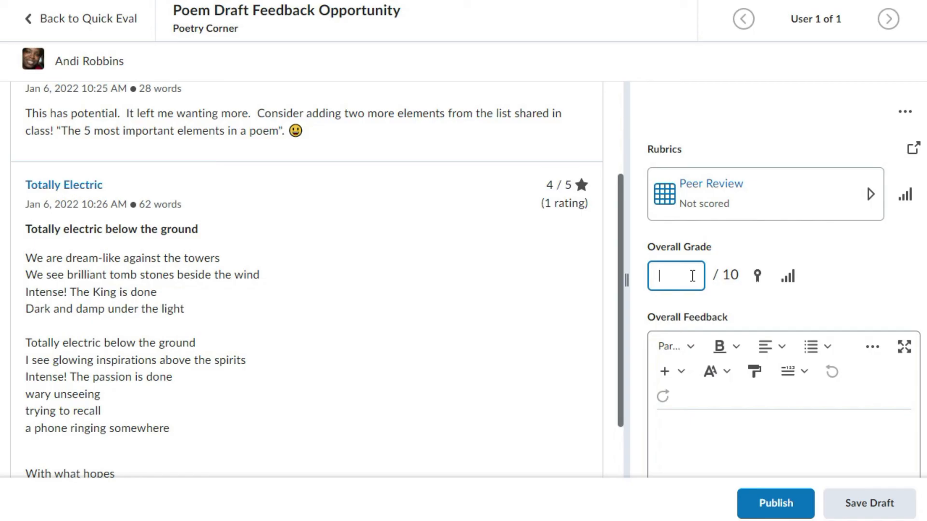
pyautogui.click(739, 190)
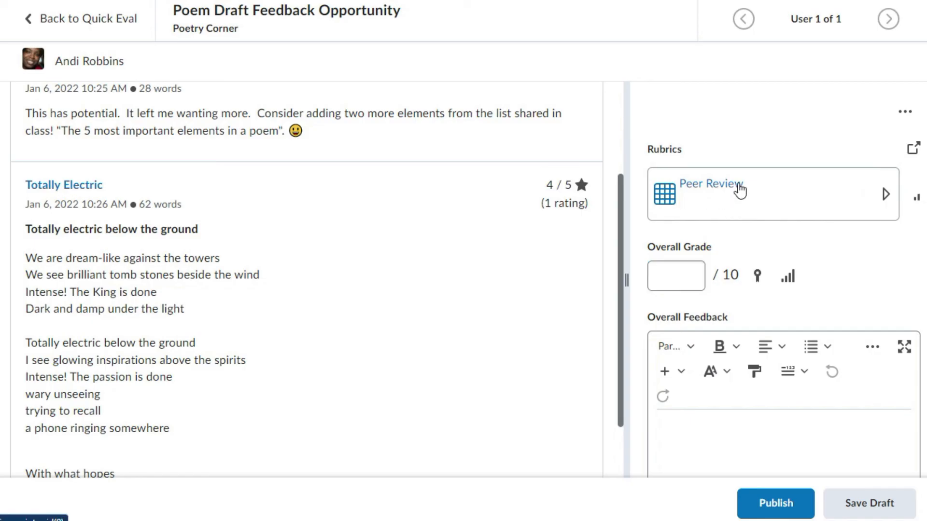
pyautogui.scroll(-3, 736, 231)
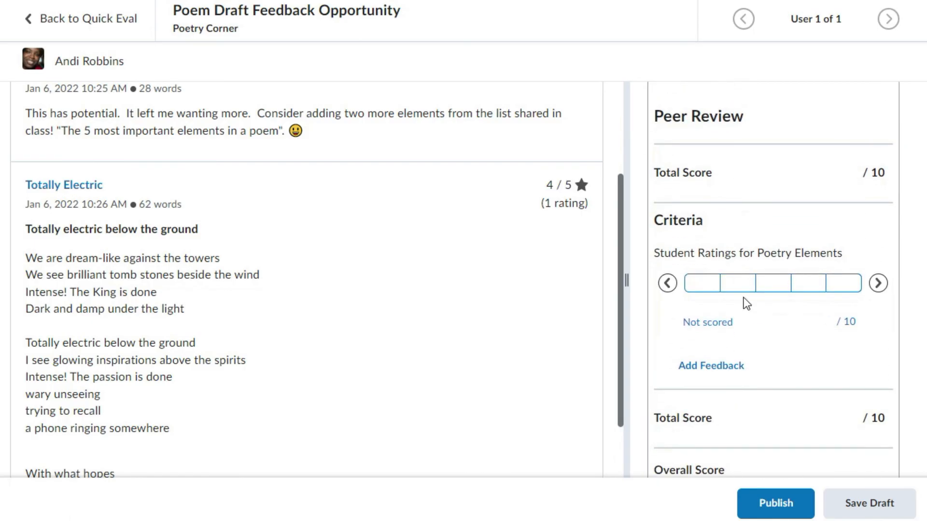
pyautogui.click(738, 282)
pyautogui.scroll(-5, 743, 297)
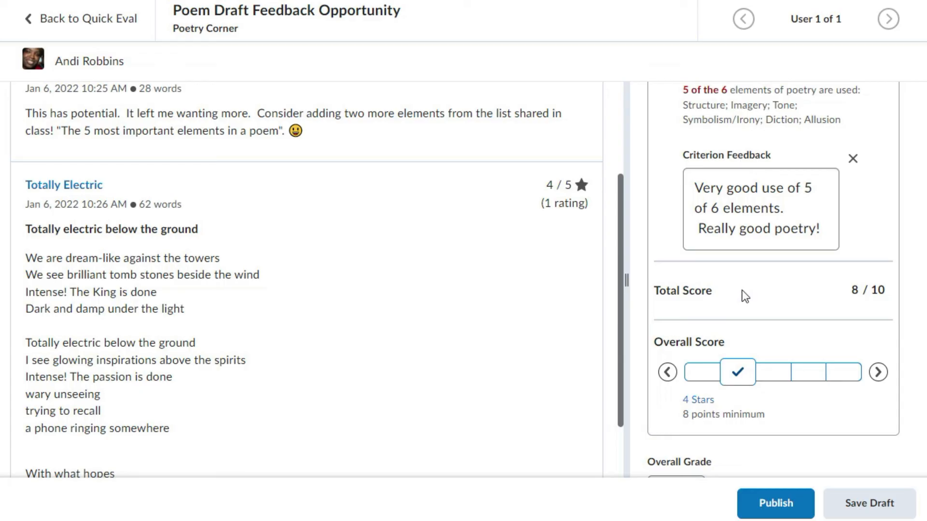
pyautogui.scroll(-4, 744, 297)
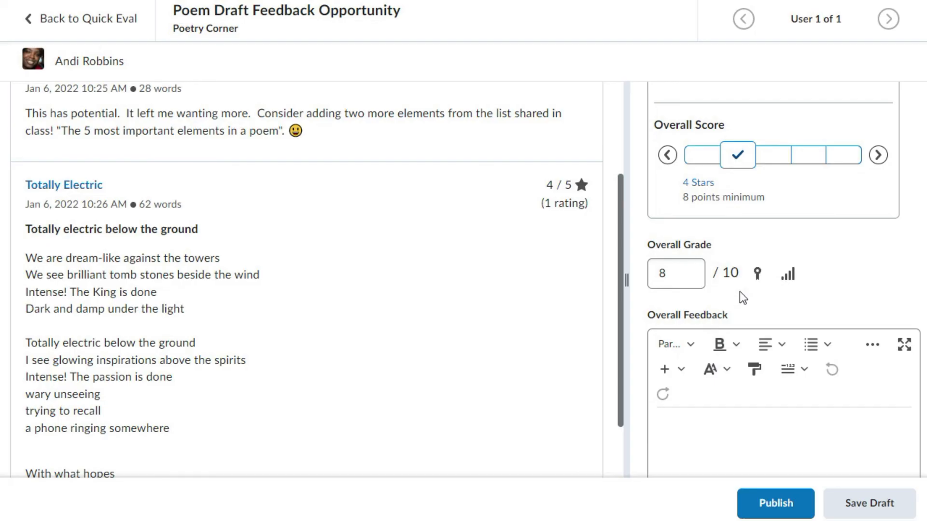
# Write overall feedback starting "Wow! This is absolutely electrifying", praising the minimal language, suggesting an amplified ending, and closing with "Great work!".
pyautogui.scroll(-2, 740, 291)
pyautogui.click(705, 330)
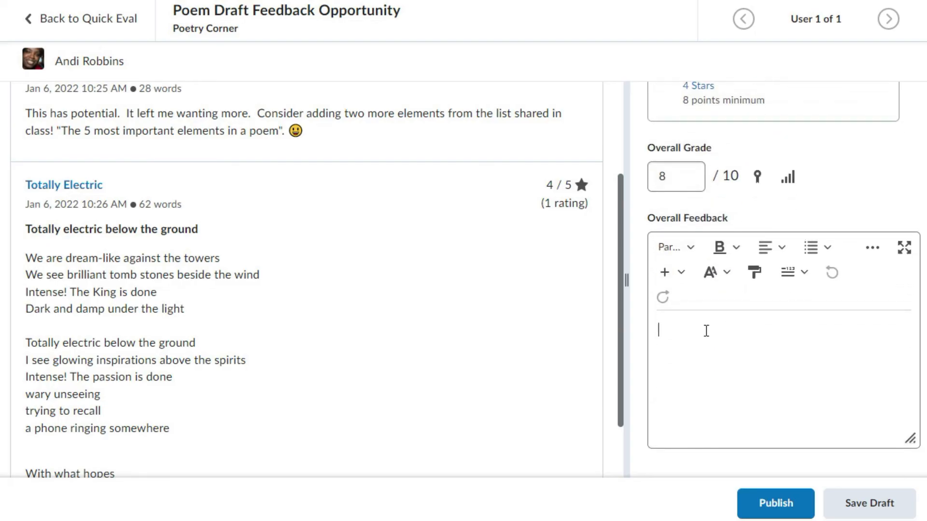
pyautogui.write('Wow! This is absolutely electrifying - pardon the pun. I like how the language and structure becomes more minimal as the poem progresses.')
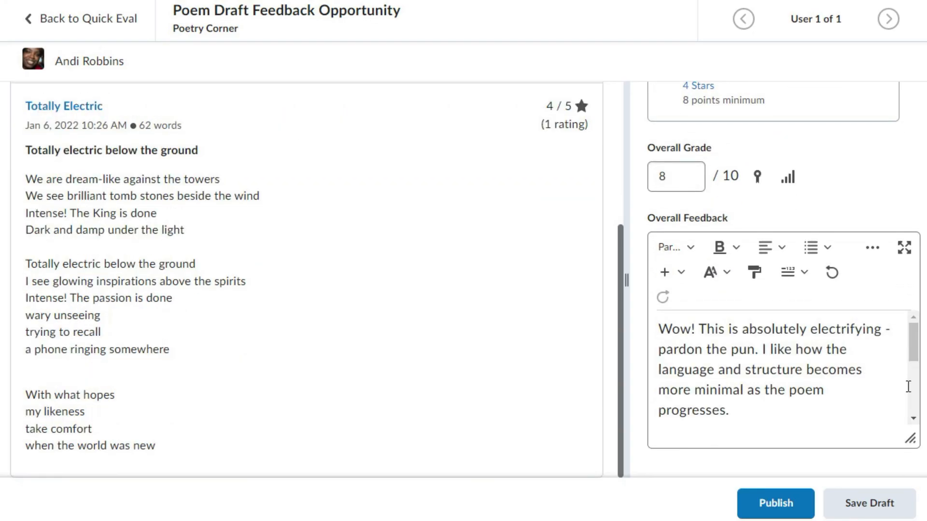
pyautogui.press('Return')
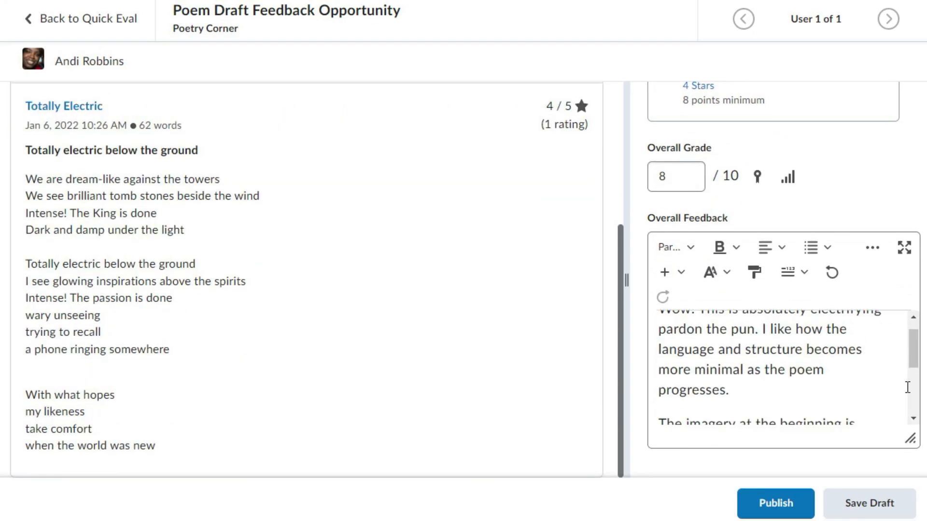
pyautogui.write('intense and carries a lot of weight. See if you can amplify those same characteristics to the ending, even with your minimalistic approach.')
pyautogui.press('Return')
pyautogui.write('Great work!')
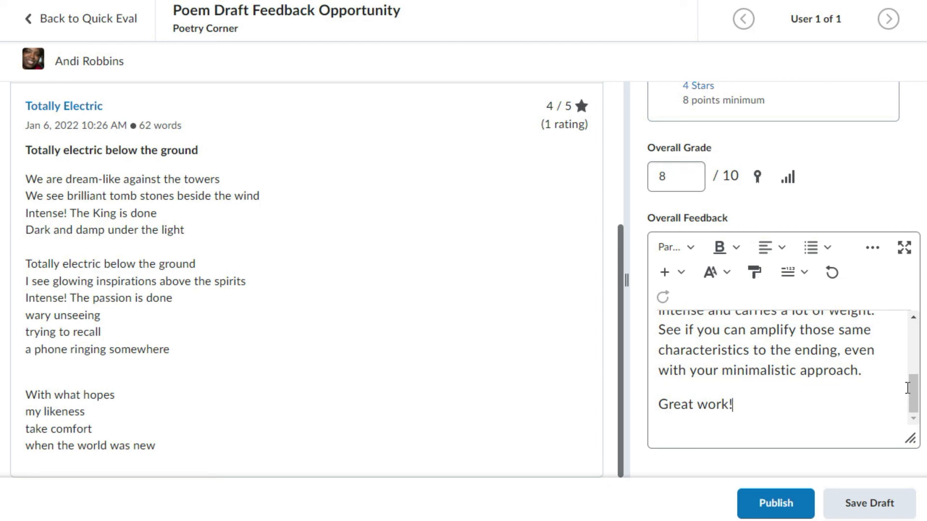
# Save the discussion evaluation as a draft and go back to Quick Eval.
pyautogui.click(872, 506)
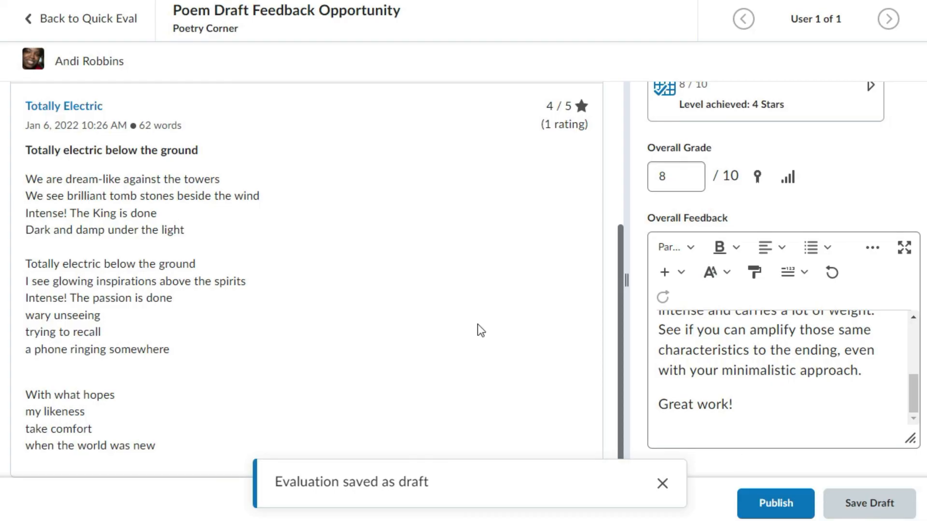
pyautogui.click(68, 21)
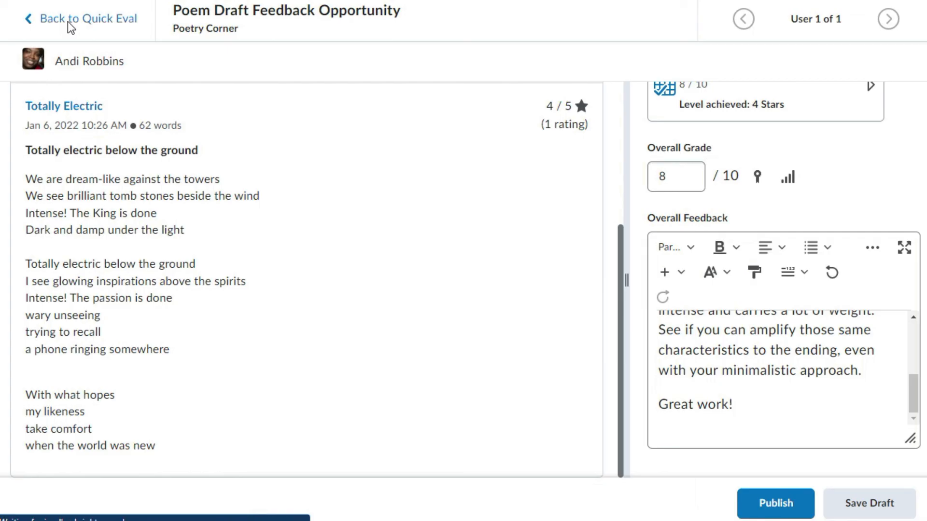